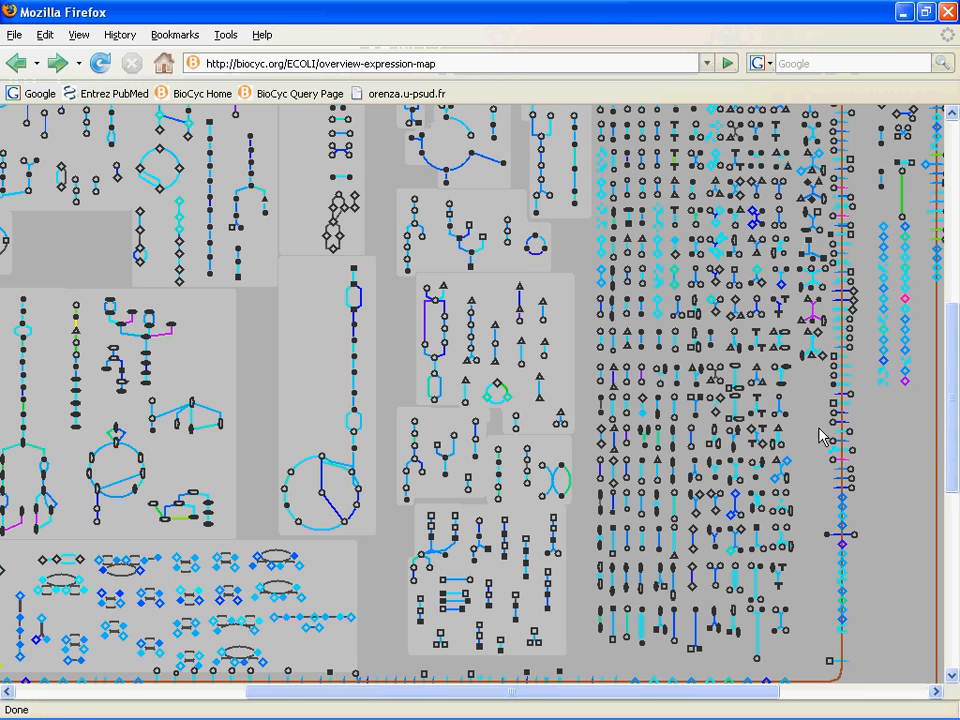
Return to the Omics Viewer form and generate a table of individual pathways exceeding a threshold of 0.6.
click(23, 67)
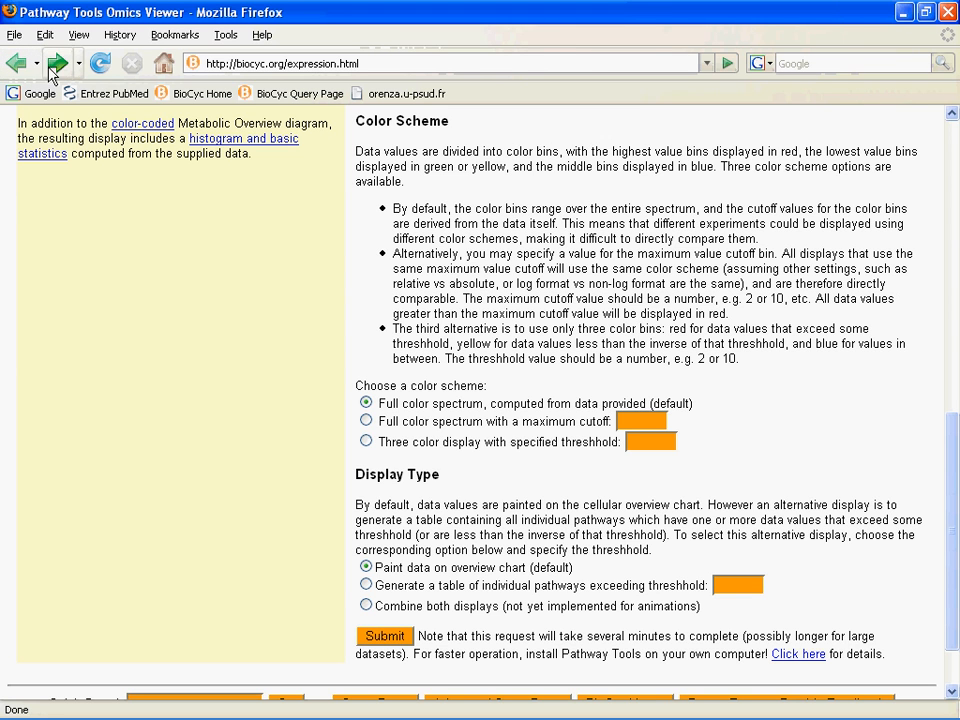
click(367, 585)
click(725, 585)
text(0.6)
click(403, 639)
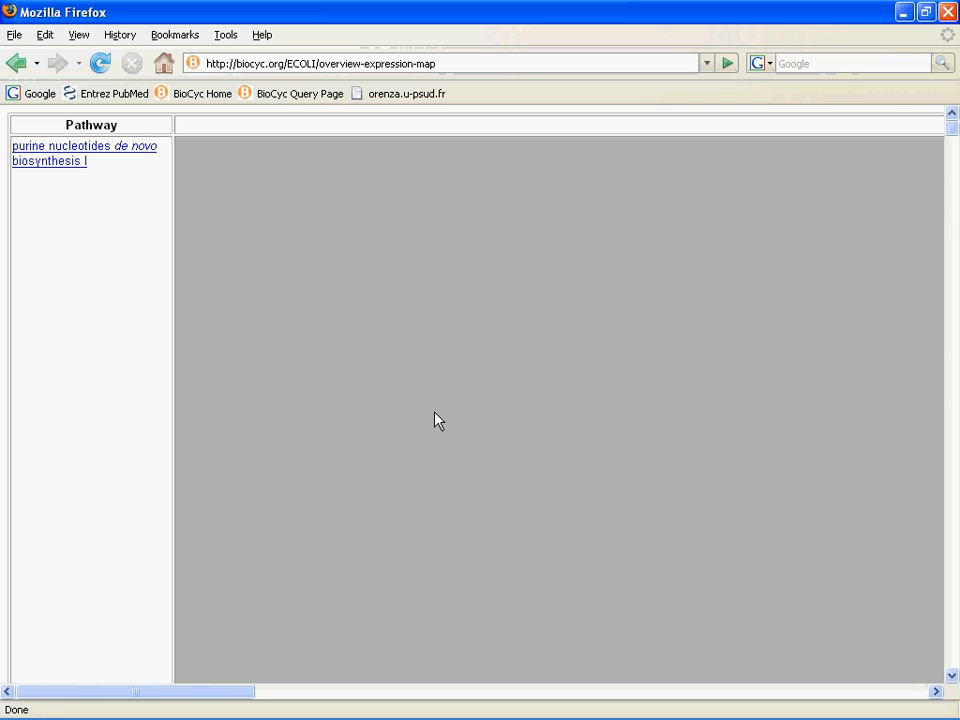
Examine the table of individual pathway diagrams and the color-coded gene expression values in them.
click(952, 212)
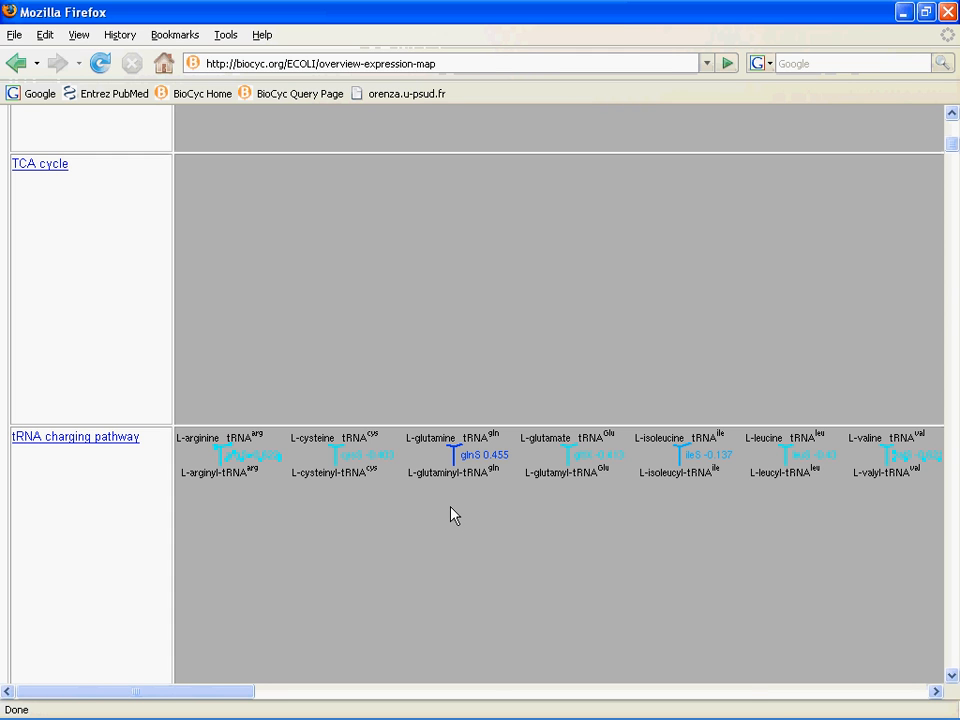
click(774, 694)
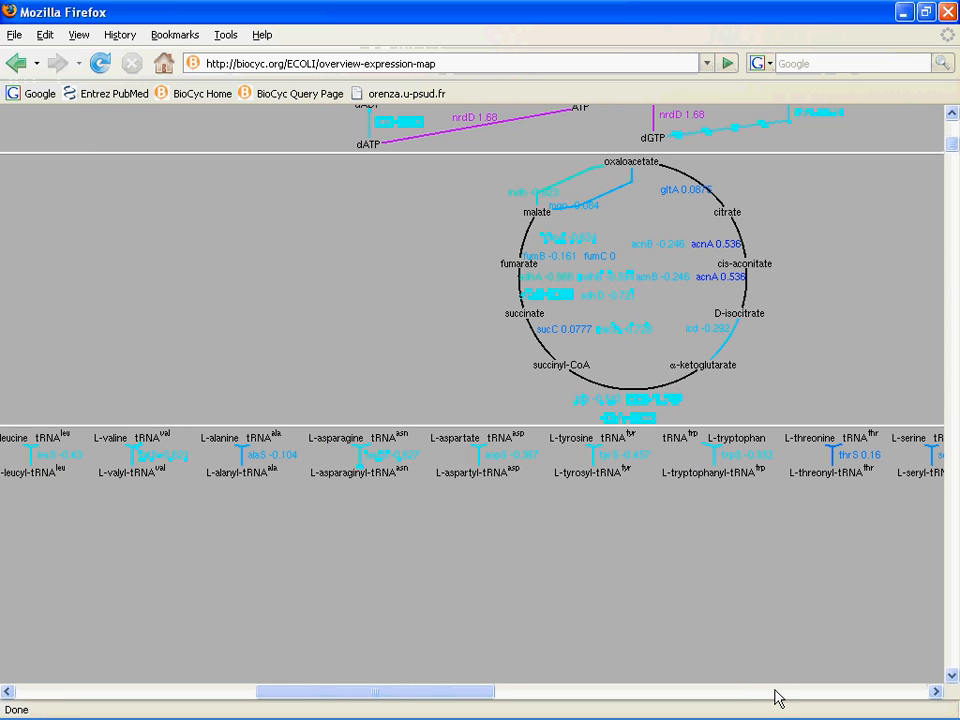
drag(484, 692, 556, 688)
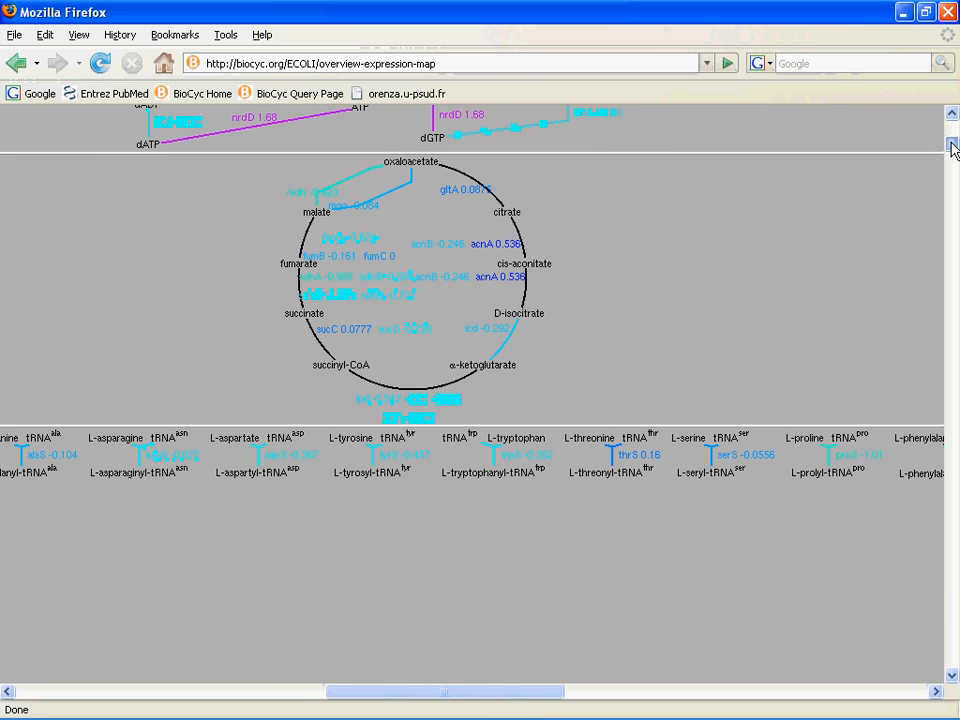
scroll(953, 145, up, 3)
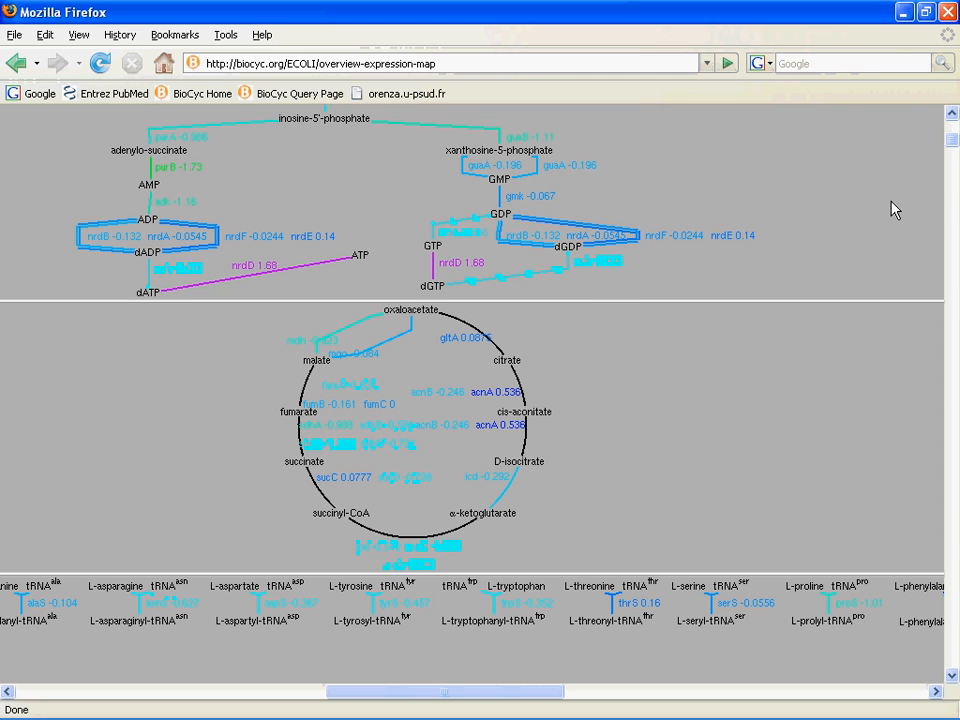
click(952, 233)
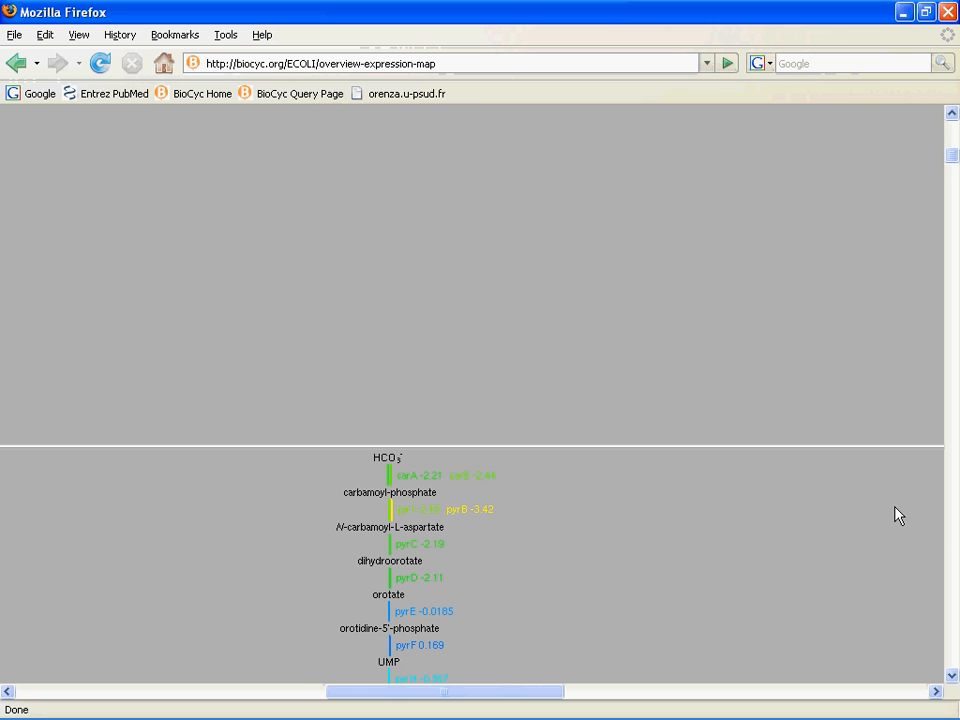
click(955, 533)
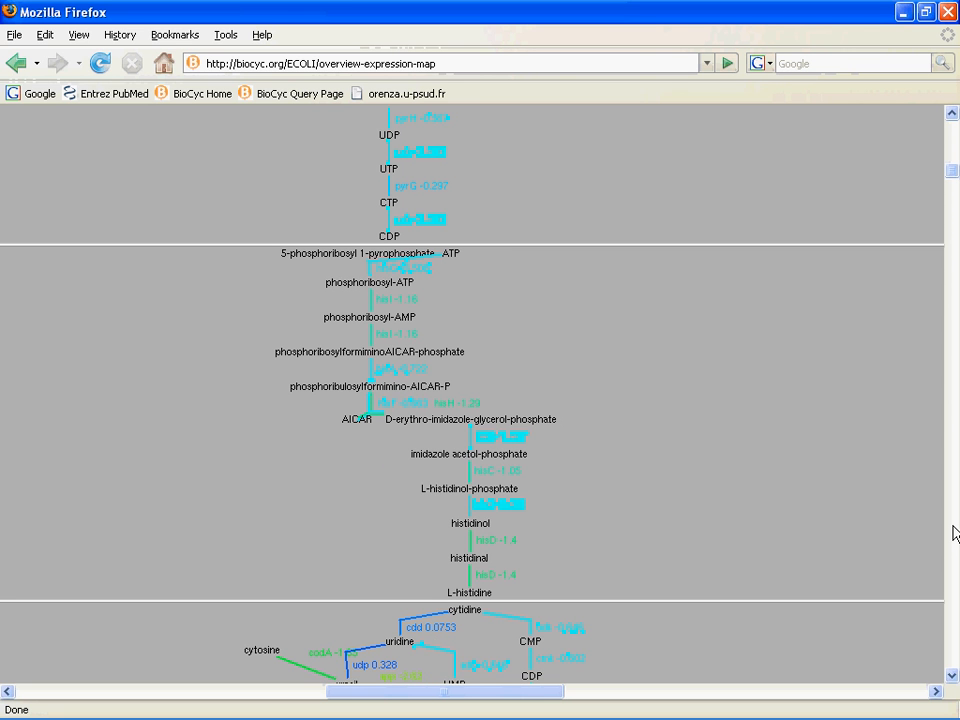
click(955, 533)
click(955, 533)
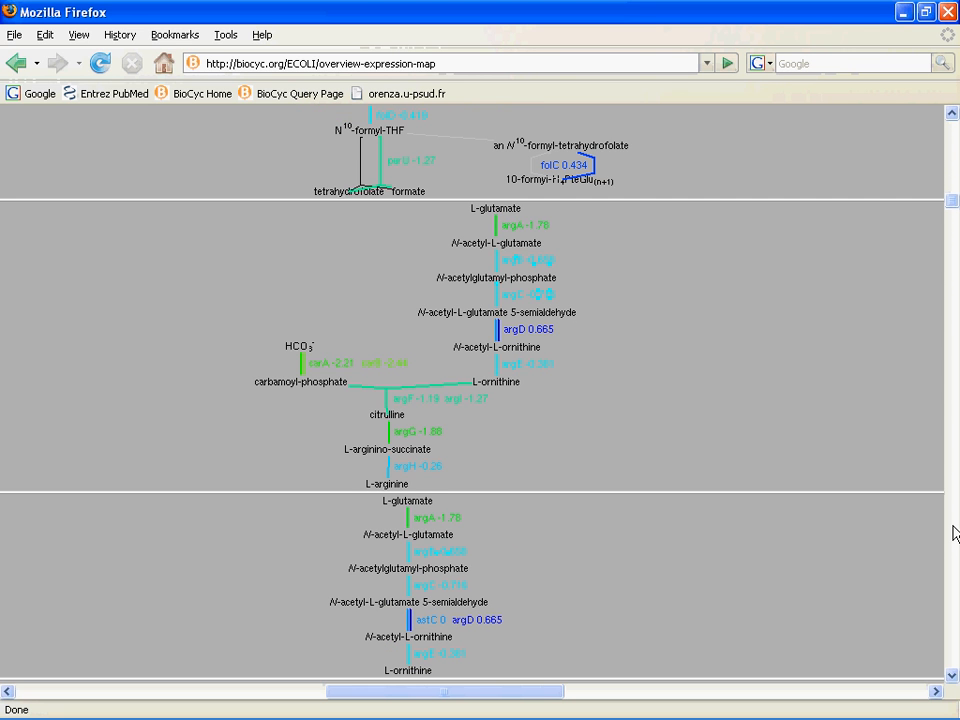
click(955, 533)
click(955, 533)
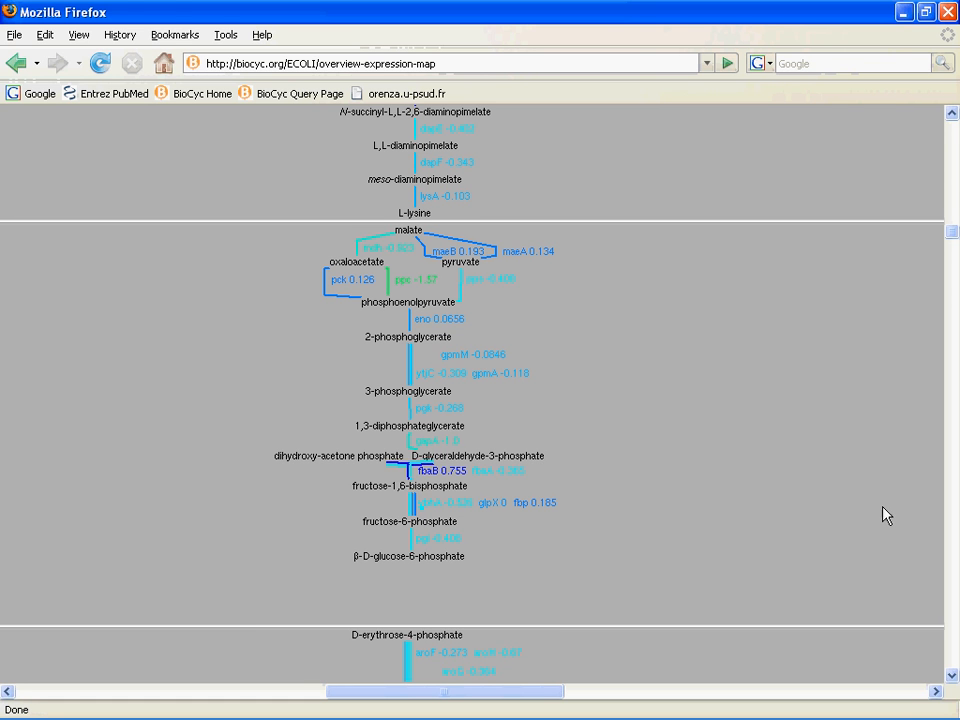
Return to the Omics Viewer form, switch the display type to painting data on the overview chart, and set the data column to 7.
click(15, 74)
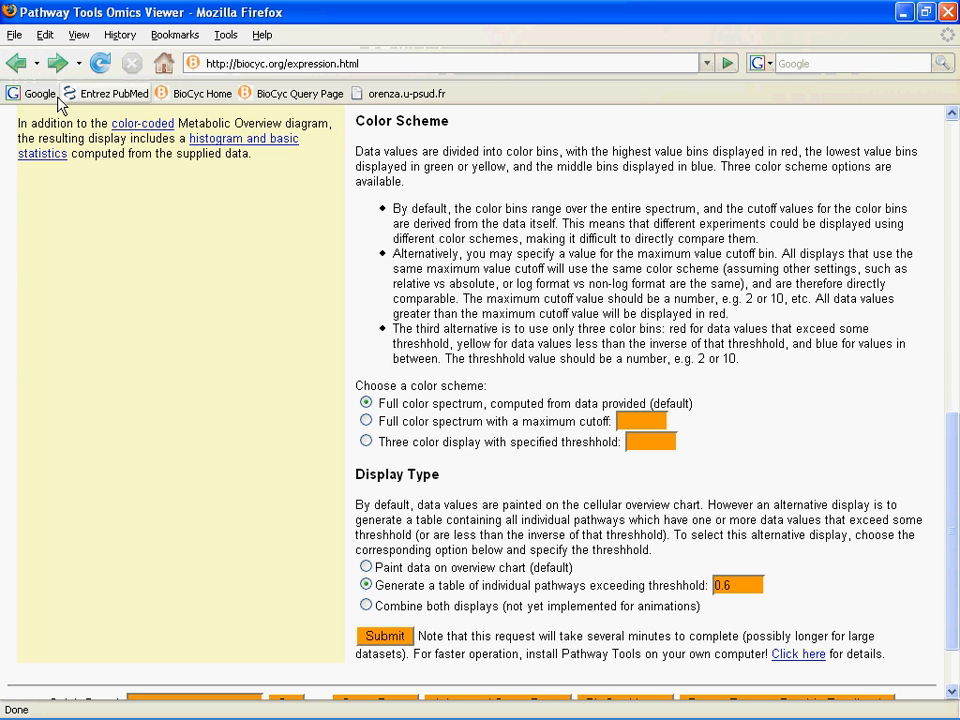
click(365, 566)
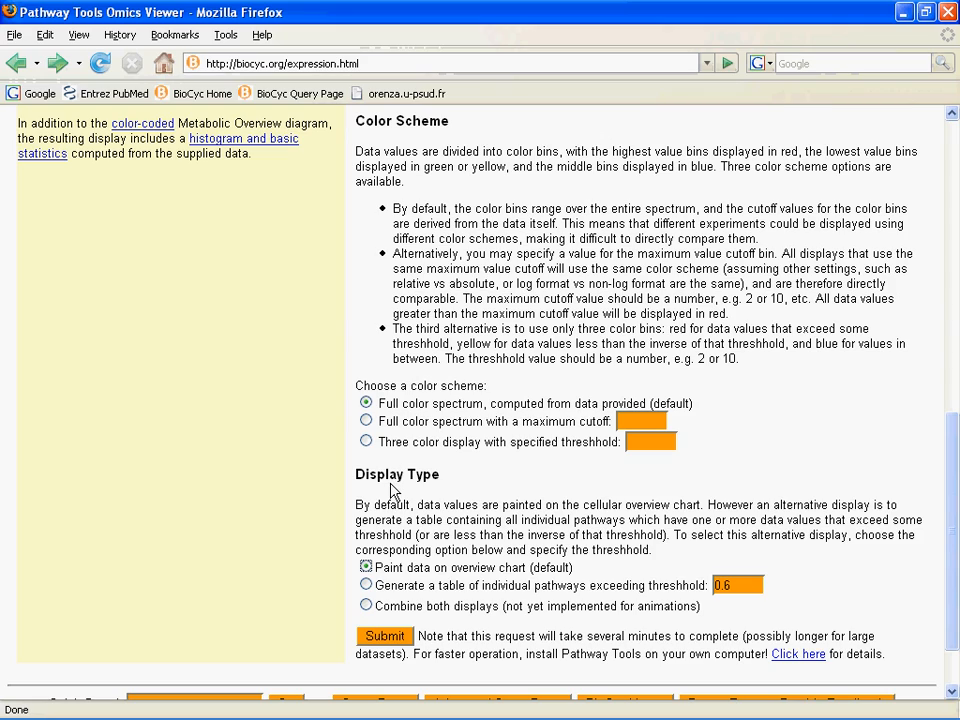
drag(950, 468, 944, 160)
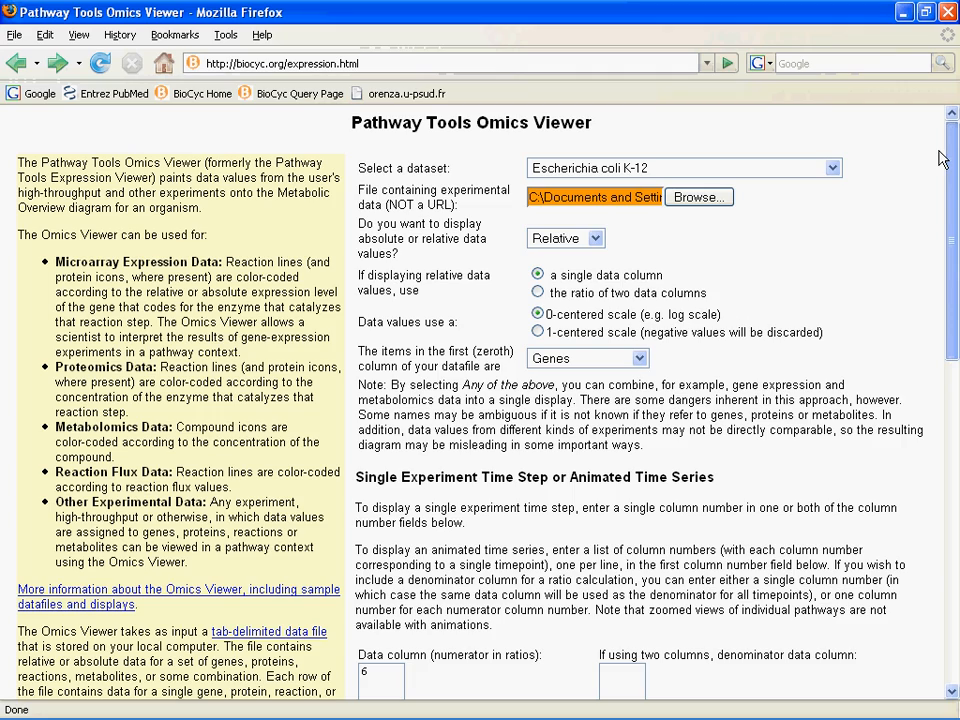
drag(940, 160, 950, 358)
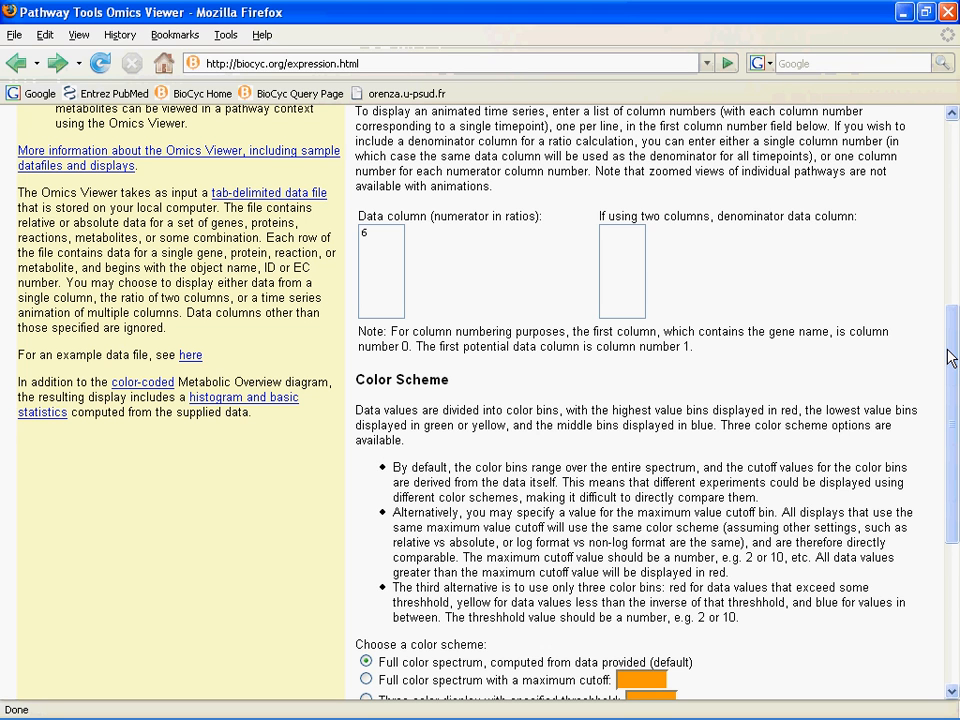
drag(371, 237, 343, 237)
text(7)
Choose the full color spectrum with a maximum cutoff of .6 and submit the request.
drag(956, 437, 953, 563)
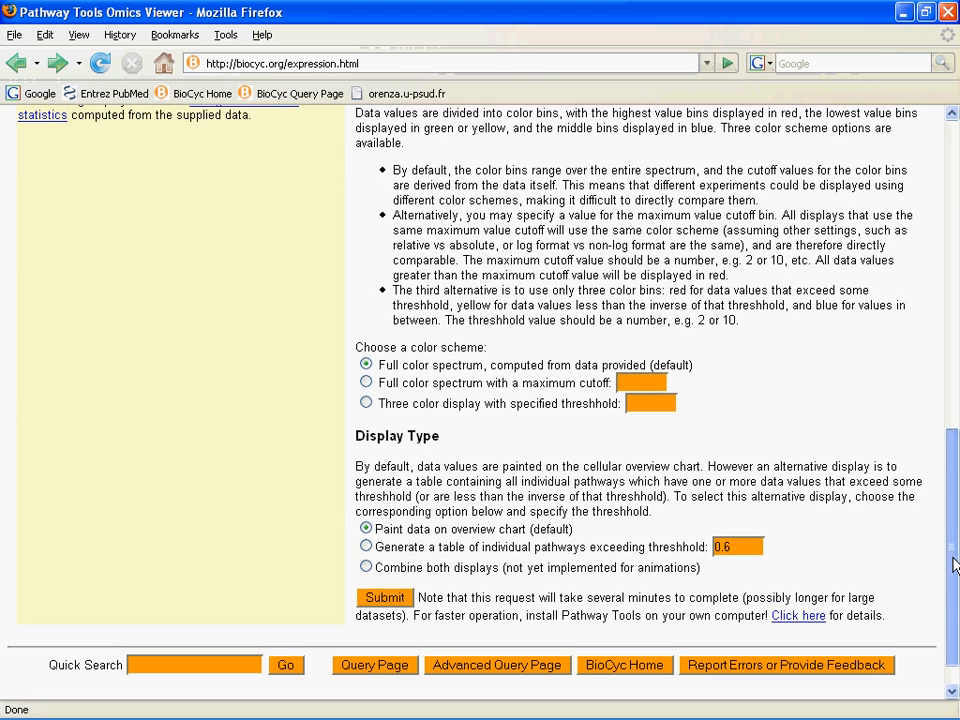
click(366, 385)
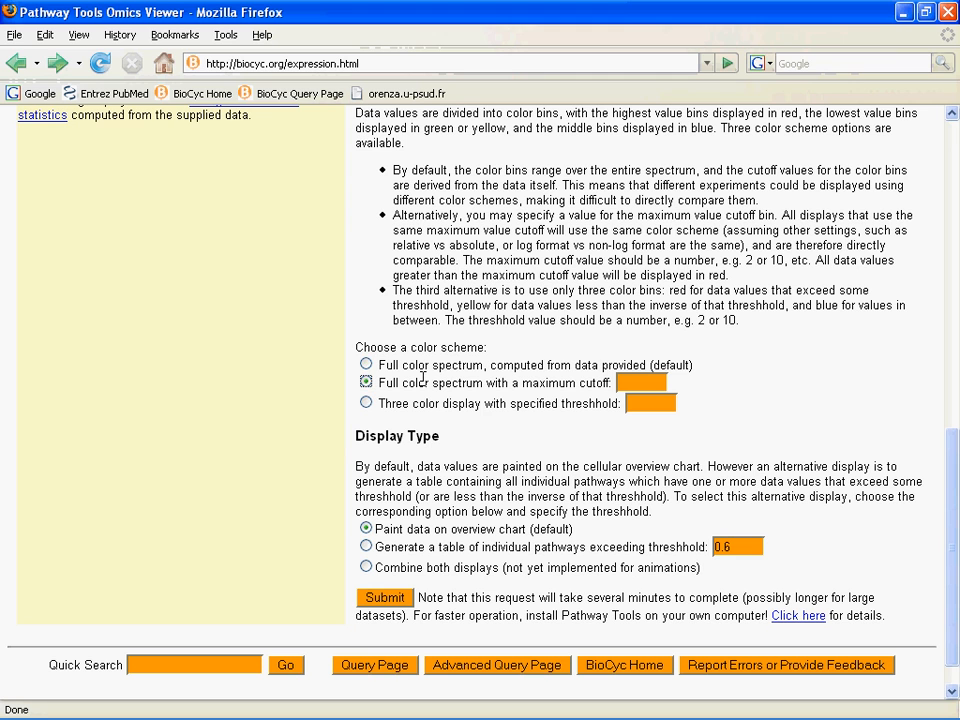
click(640, 382)
text(.6)
click(384, 600)
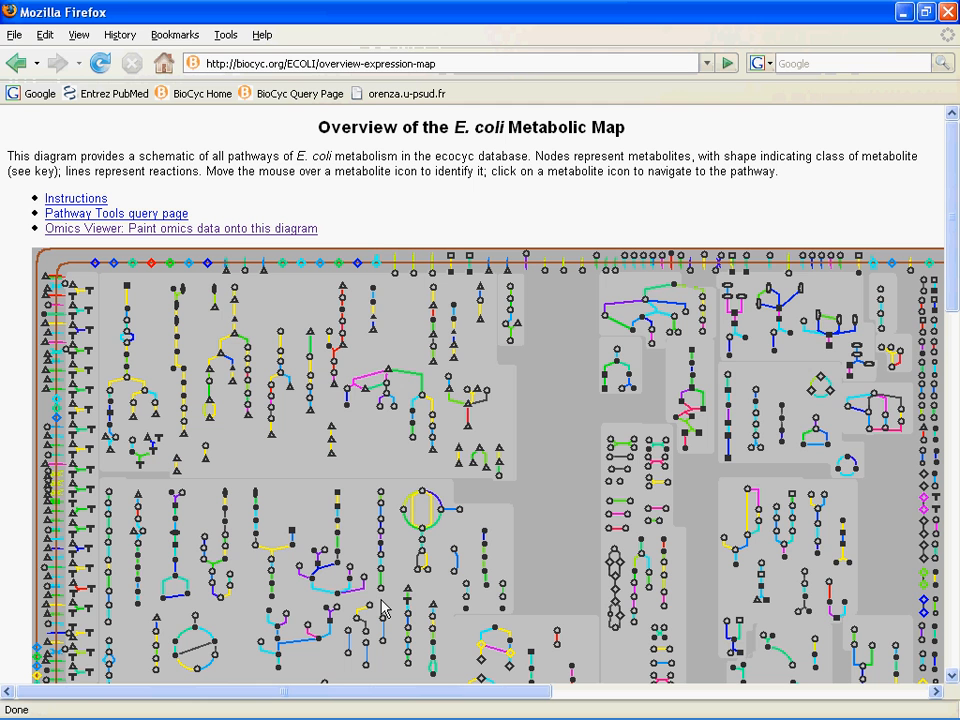
Examine the expression ratio color key and histogram beside the full-spectrum metabolic map, including the colored pathways.
click(695, 697)
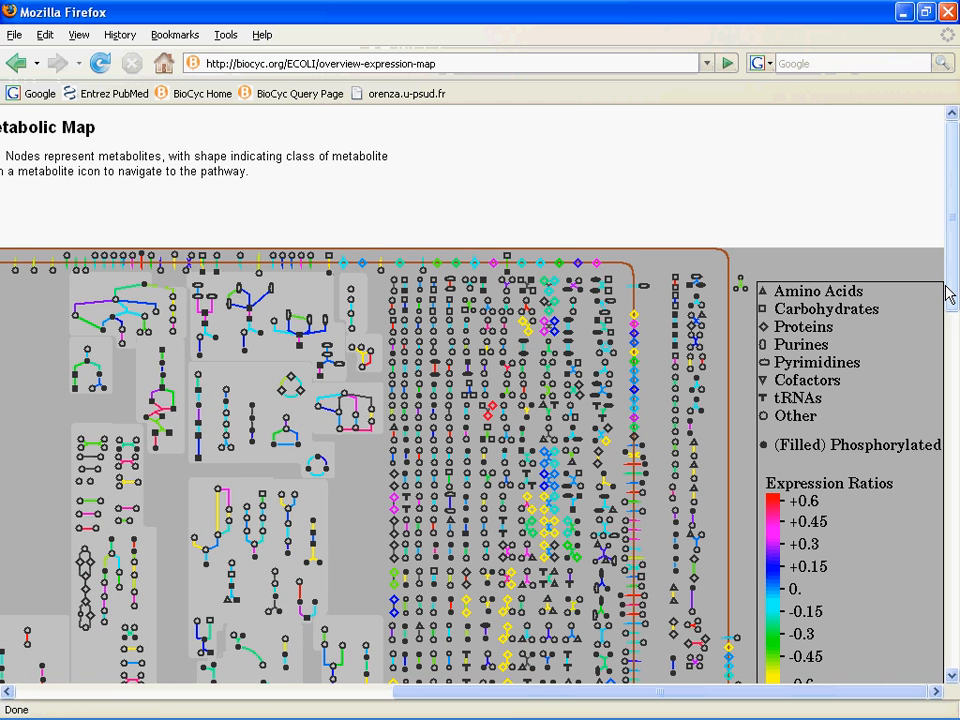
scroll(950, 293, down, 4)
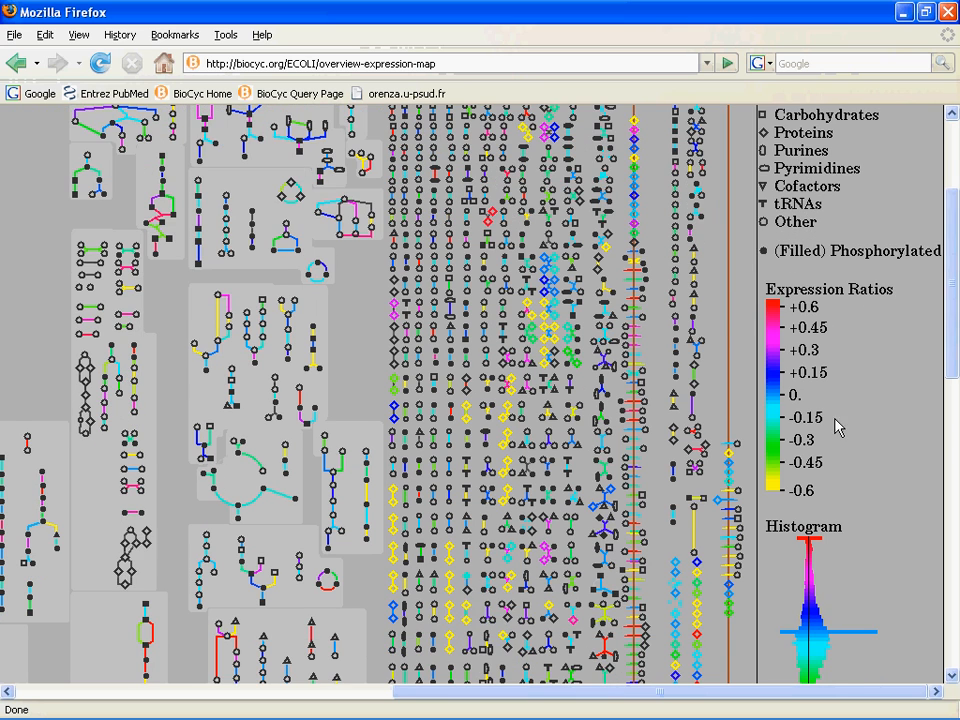
drag(949, 364, 953, 437)
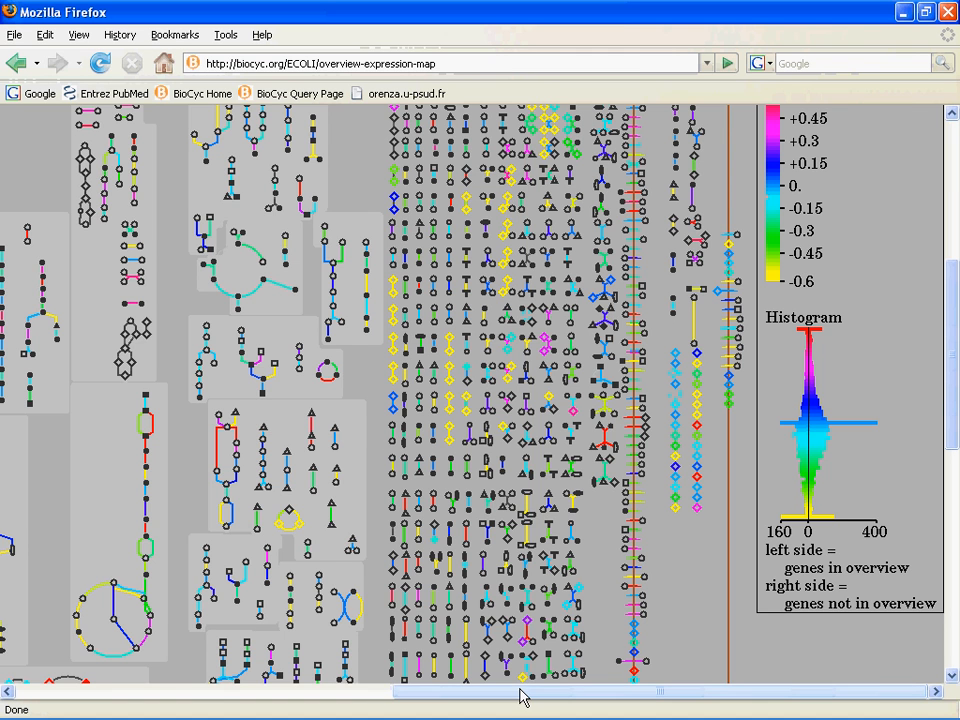
drag(524, 697, 298, 705)
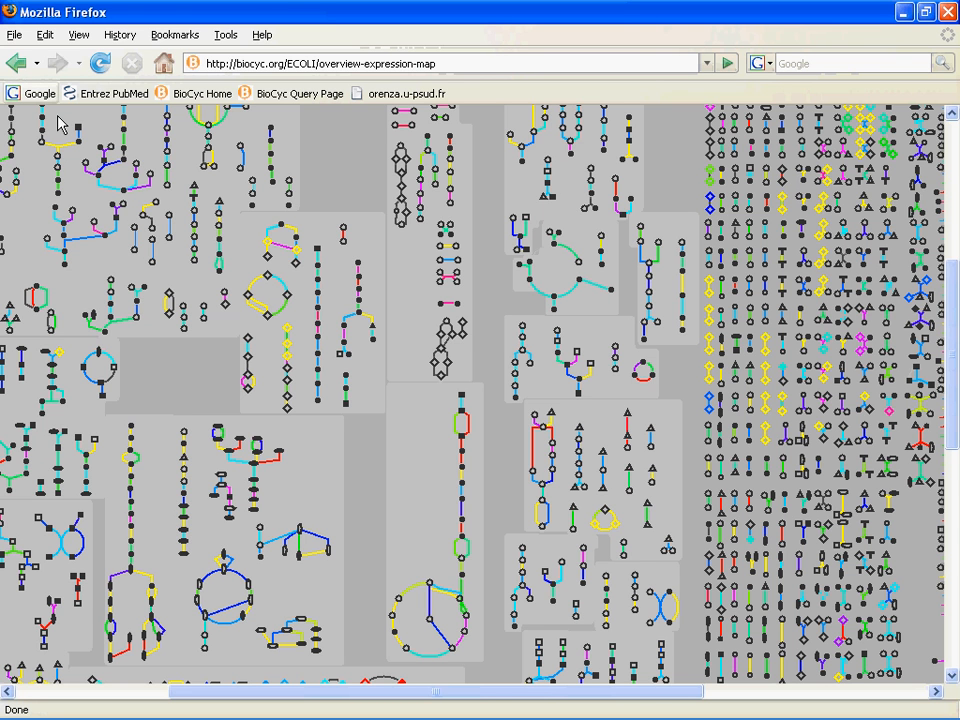
Return to the form, choose the three color display with a threshold of .6, and submit the request.
click(18, 64)
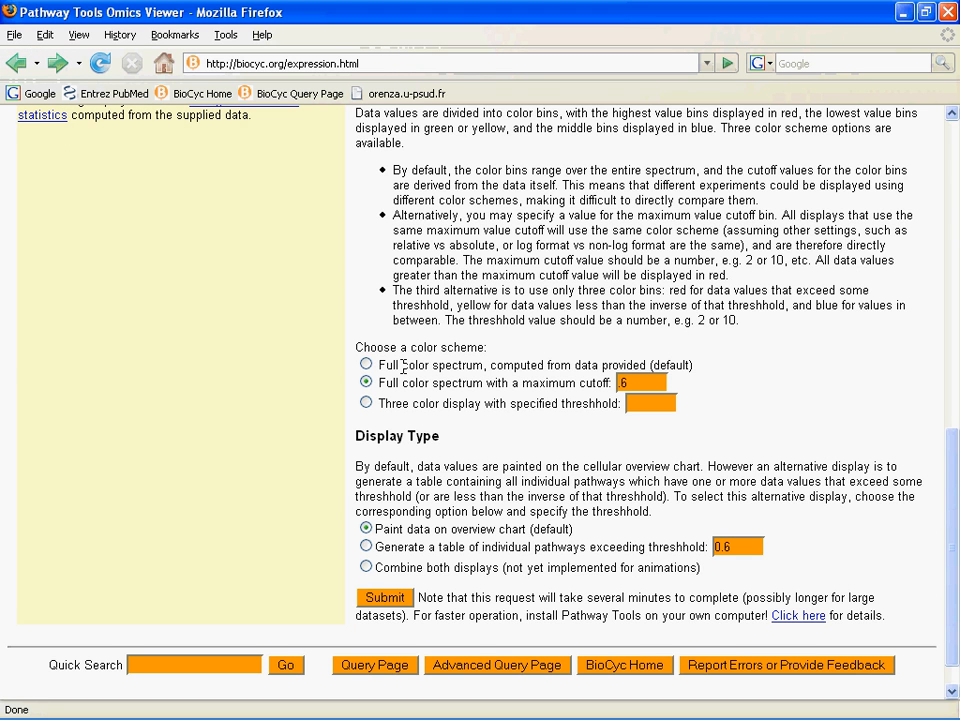
click(367, 406)
click(640, 403)
text(.6)
click(398, 600)
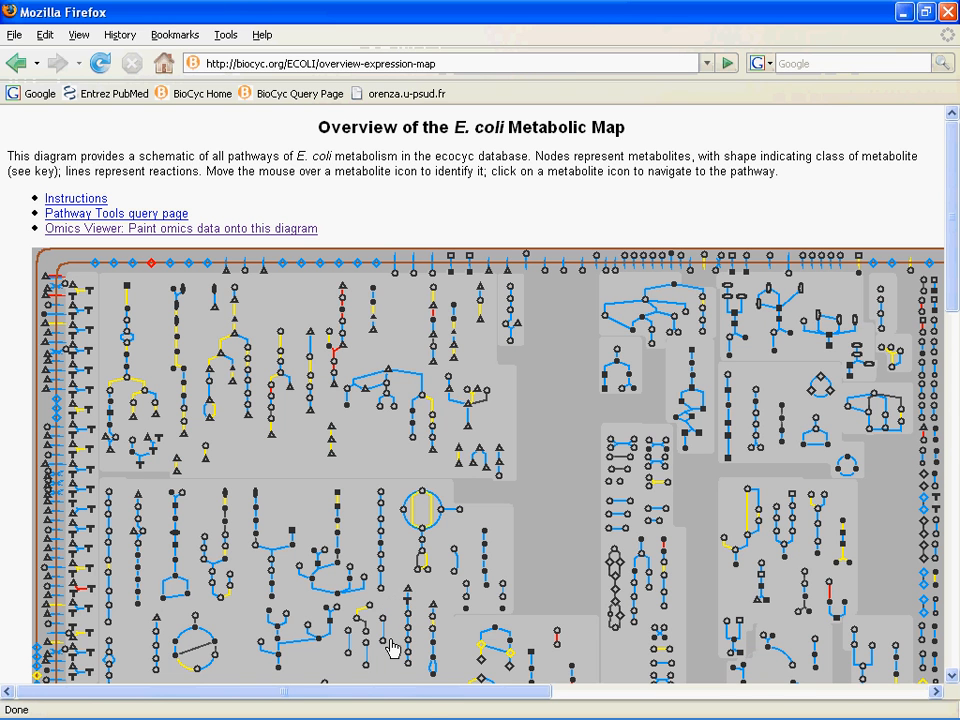
Examine the three-color metabolic map together with its expression ratio key and histogram.
drag(424, 696, 506, 697)
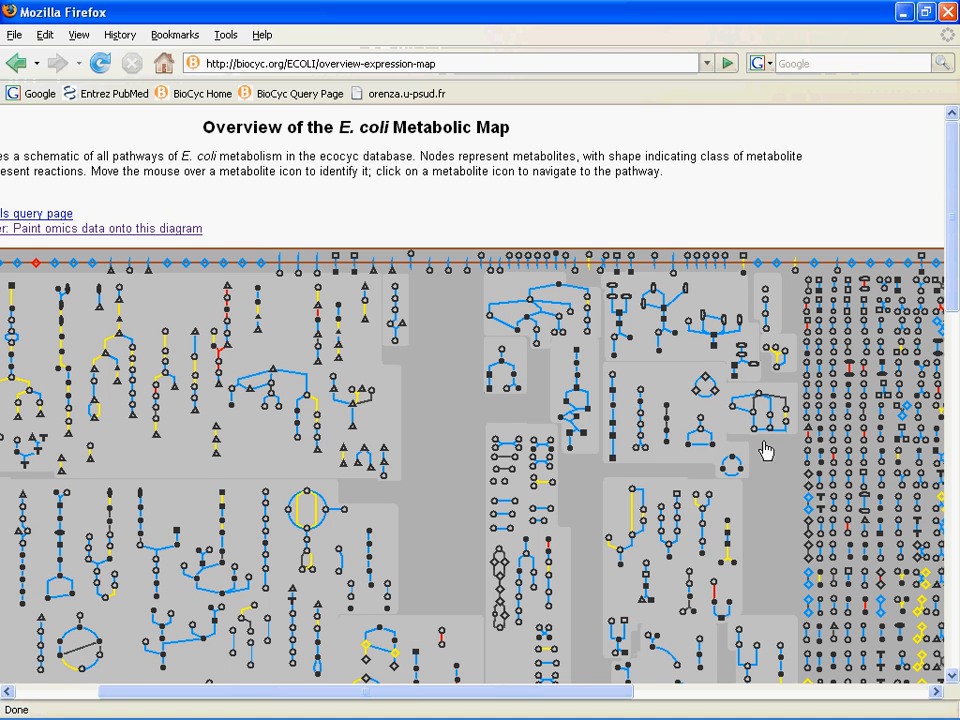
drag(950, 297, 950, 368)
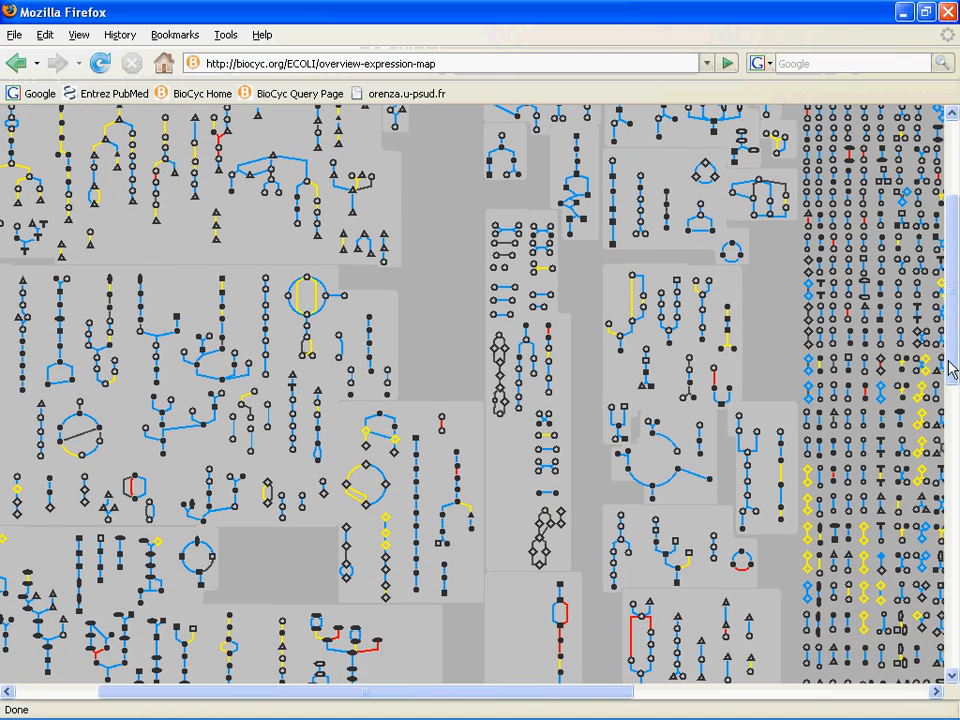
mouse_move(724, 628)
click(677, 694)
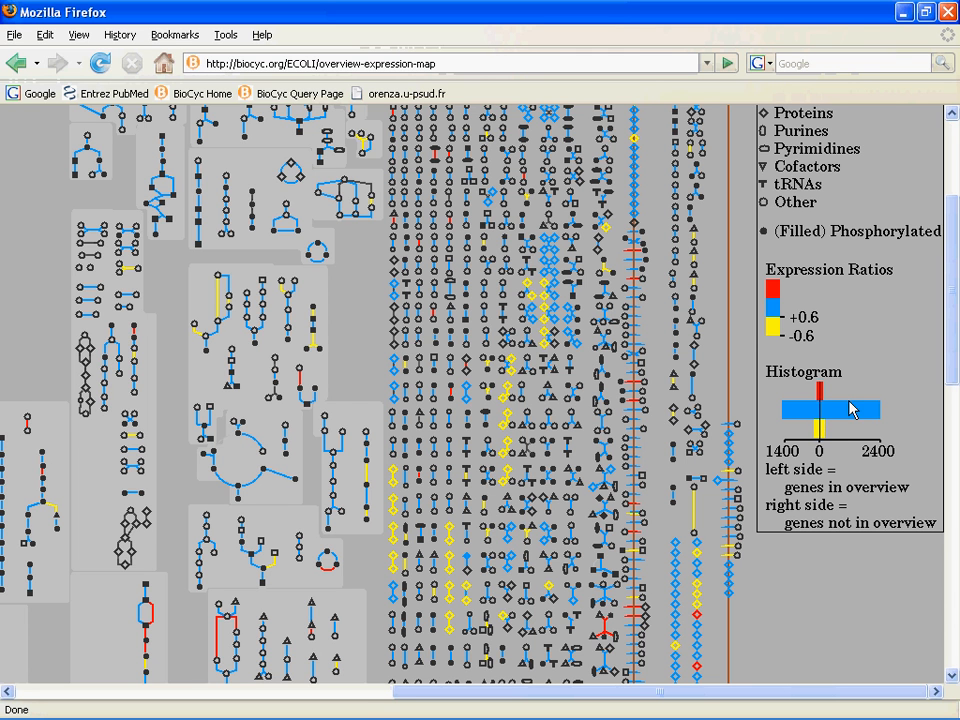
click(362, 692)
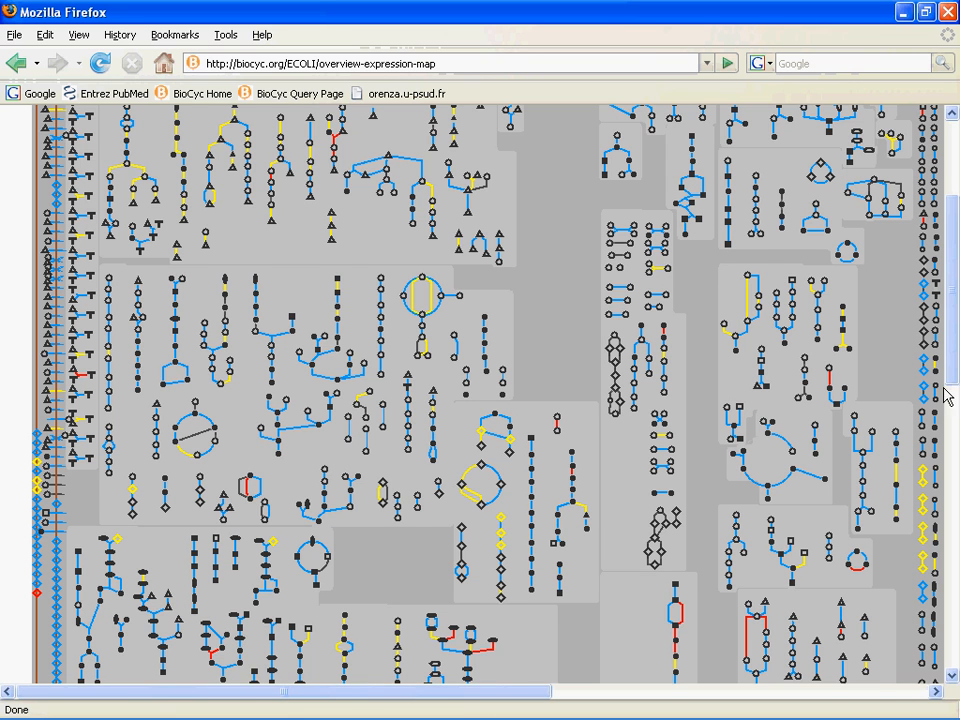
Inspect the pop-up diagram for de novo biosynthesis of pyrimidine deoxyribonucleotides from the dUTP compound on the map, and close it.
scroll(951, 390, down, 1)
drag(951, 390, 951, 430)
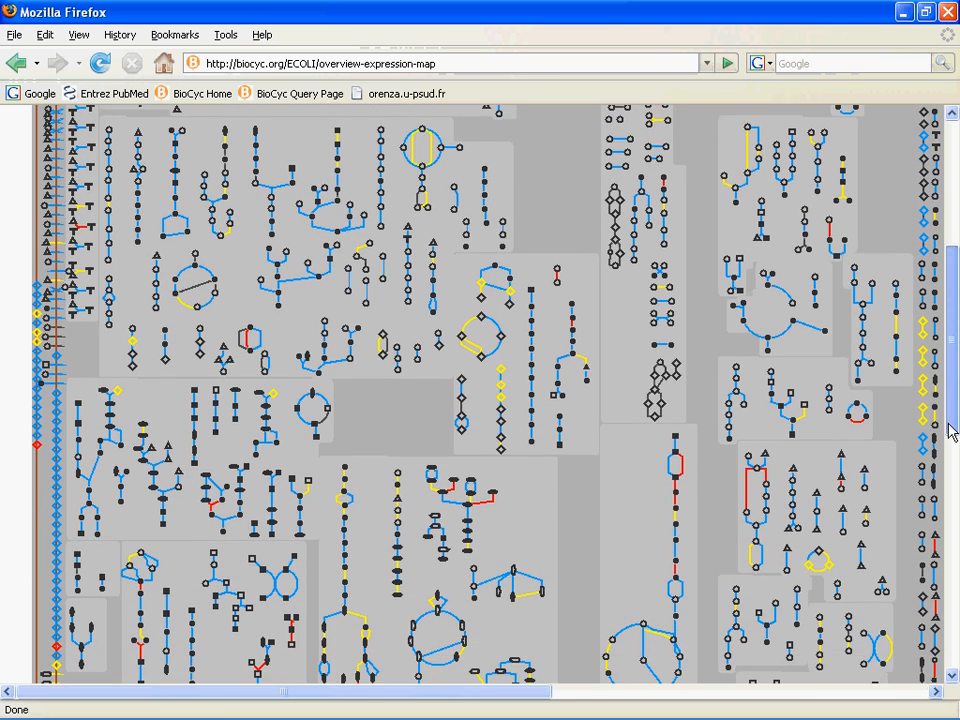
click(469, 507)
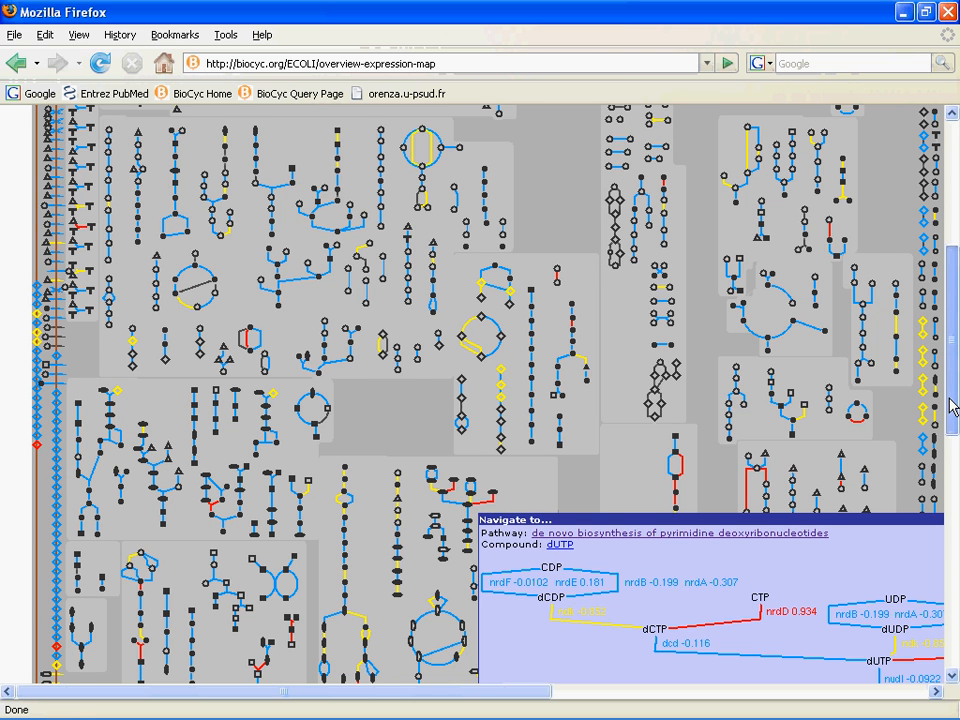
drag(953, 400, 955, 511)
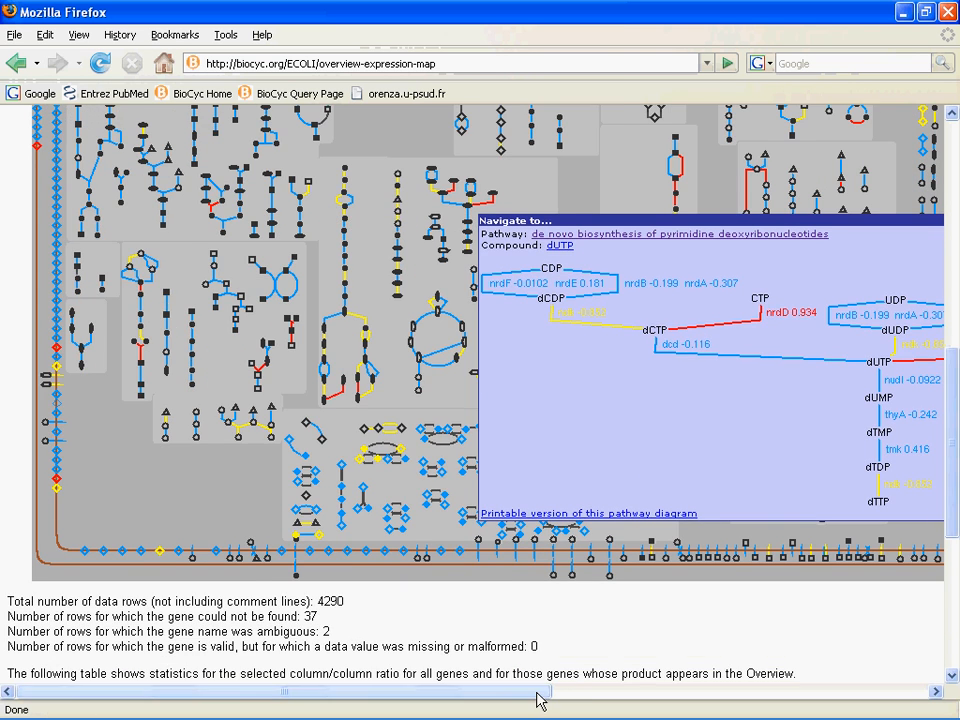
drag(536, 692, 778, 677)
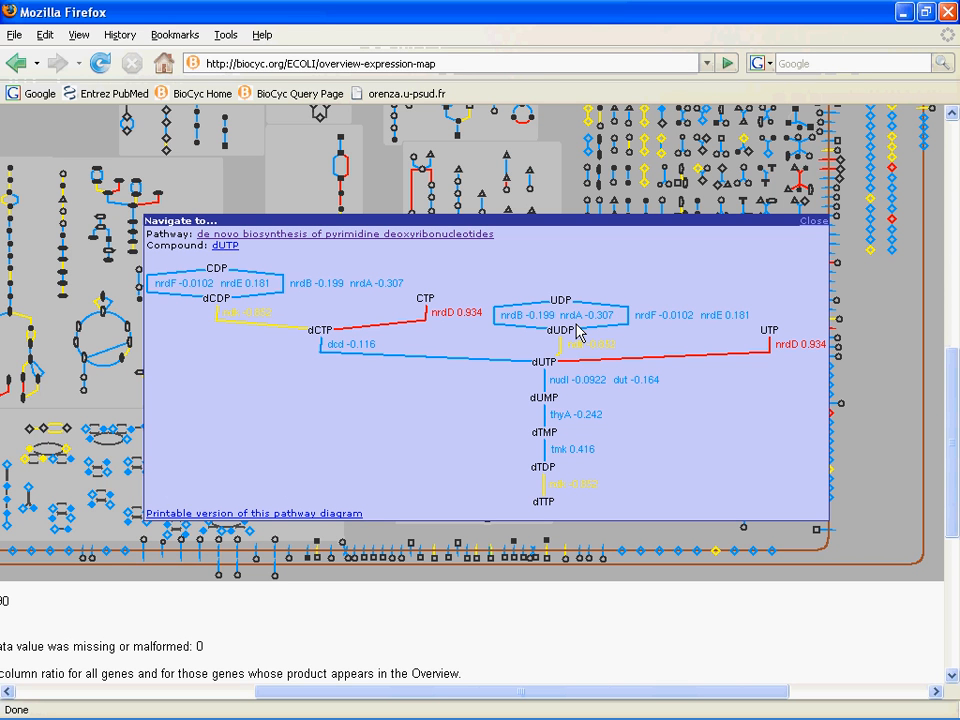
click(813, 221)
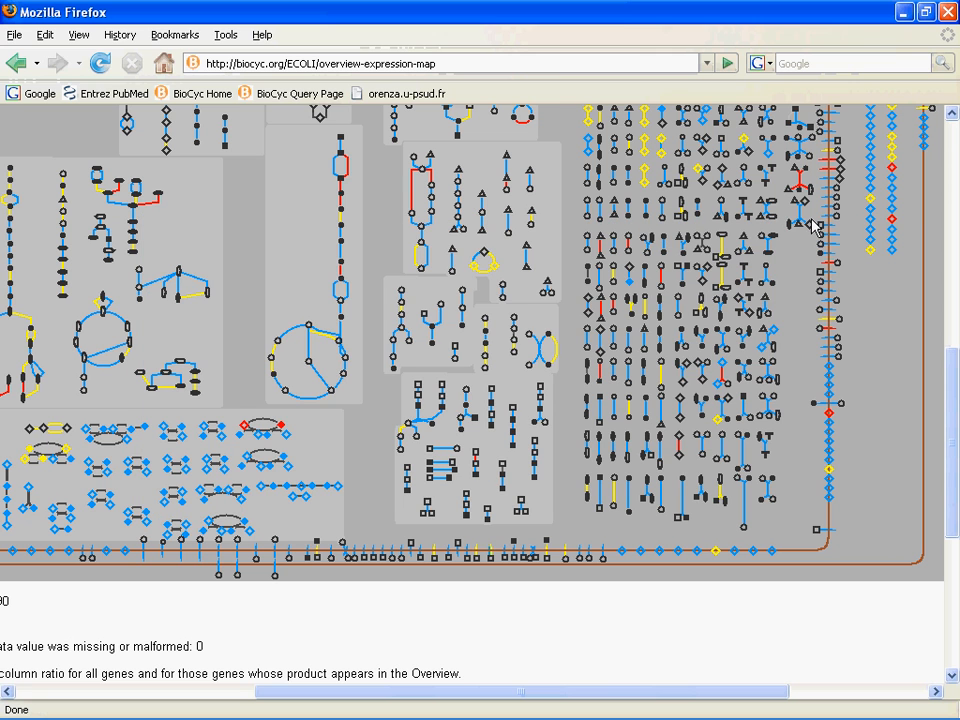